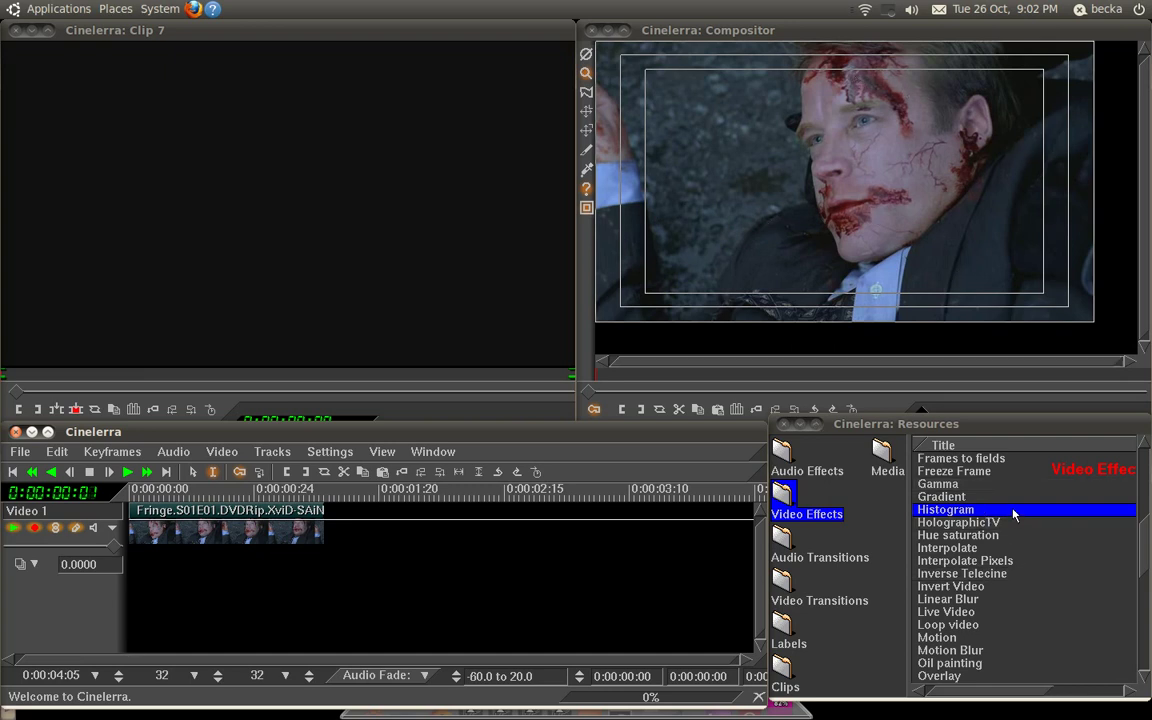
- Apply Histogram to the Fringe clip, open its settings, browse the channels and add a Value point
left_click_drag(1013, 513, 223, 537)
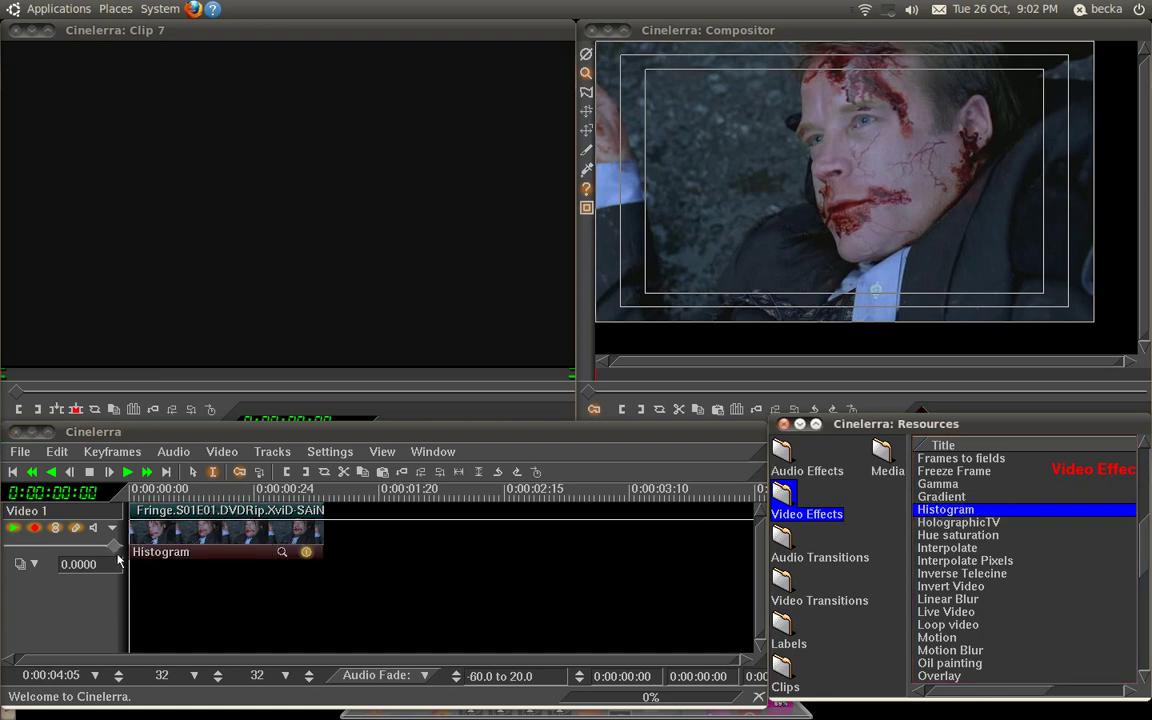
left_click(283, 551)
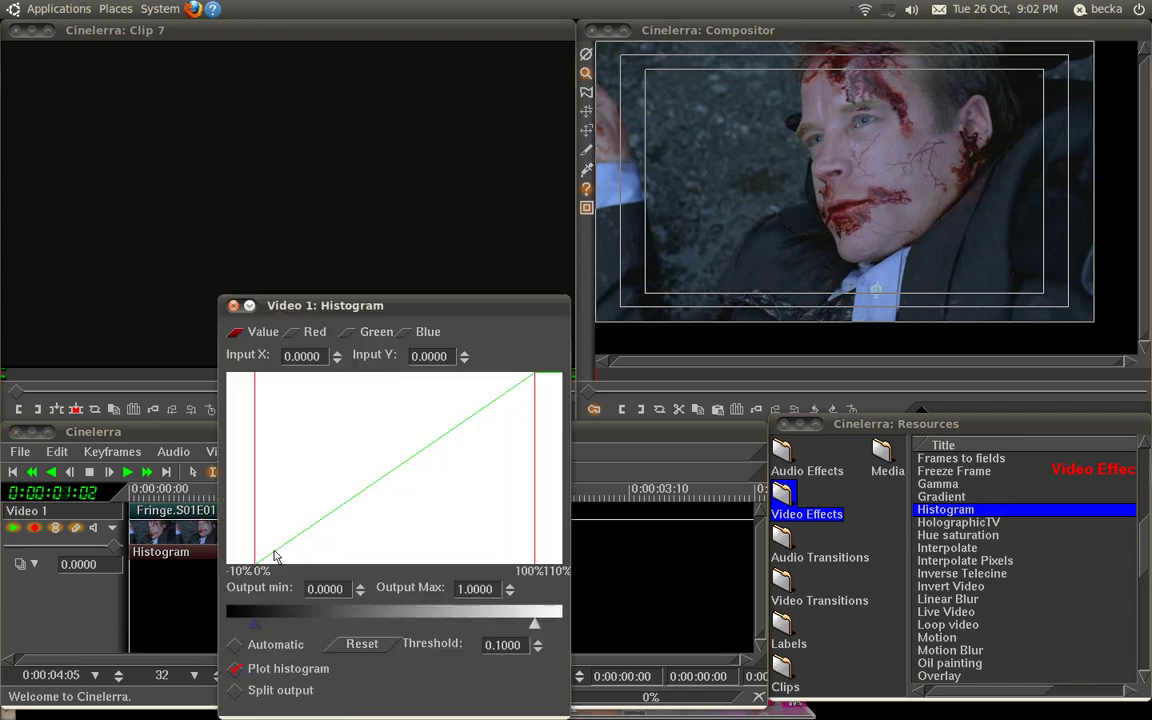
left_click(311, 331)
left_click(374, 331)
left_click(421, 334)
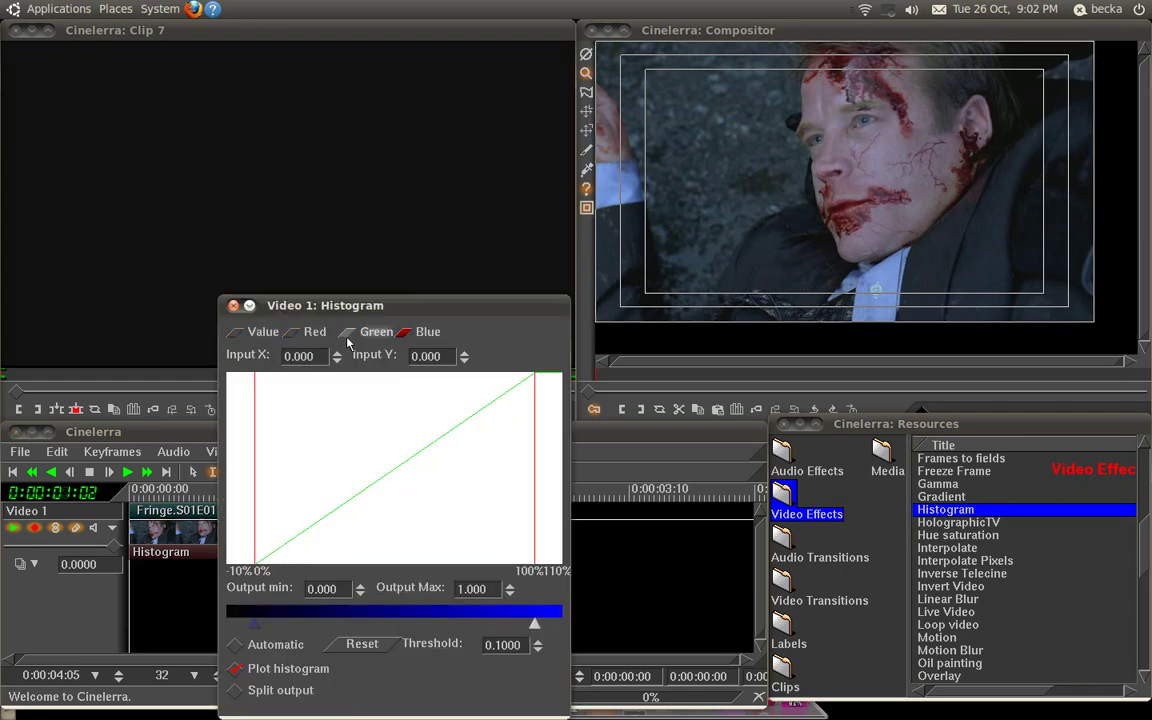
left_click(251, 334)
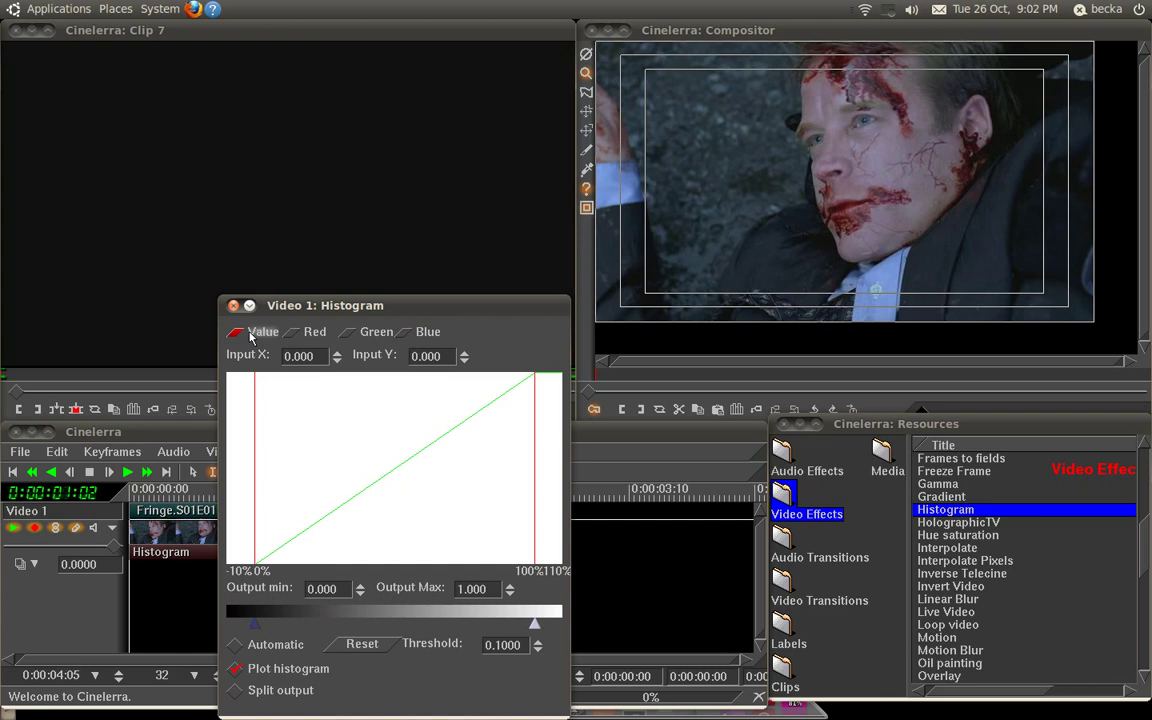
left_click(255, 529)
- Reset the Value curve, then set the black point to 0.043 and the white point to 0.946
left_click_drag(255, 529, 260, 569)
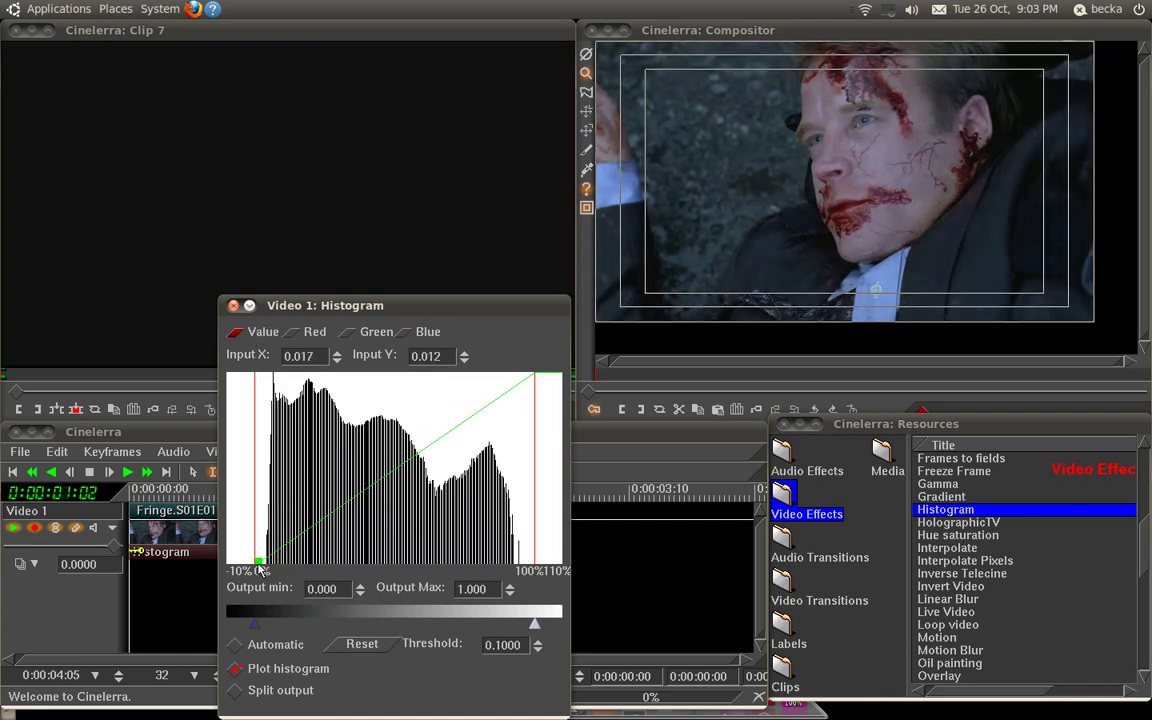
left_click(343, 647)
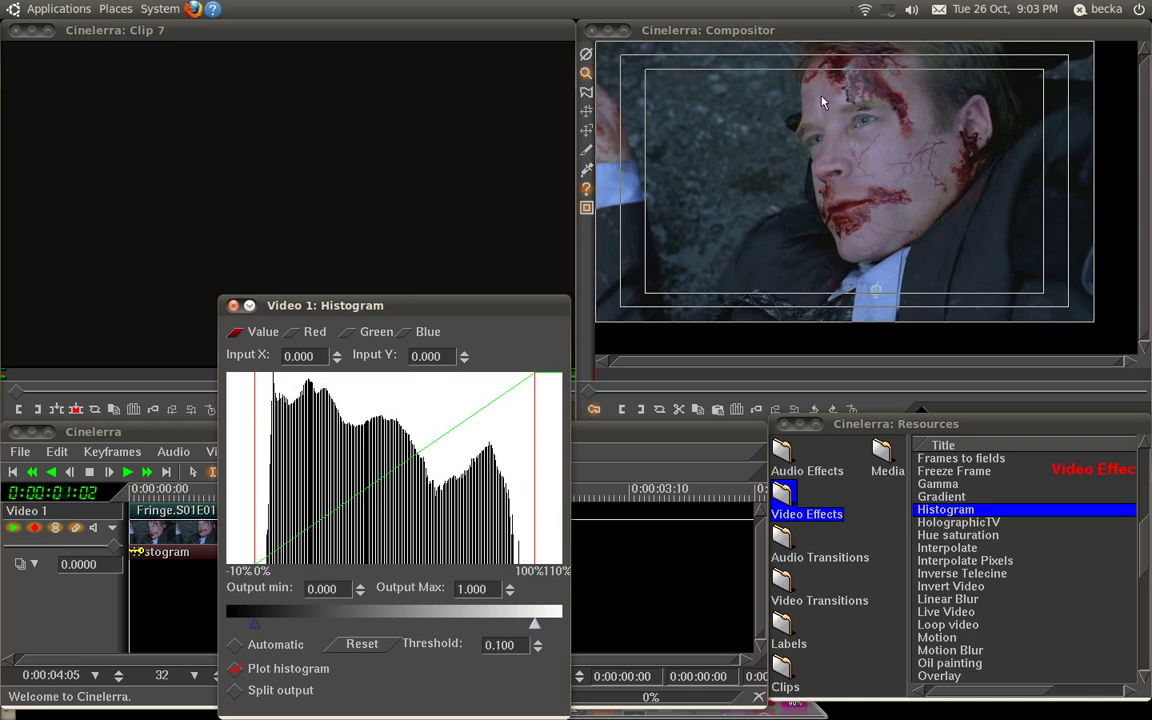
left_click(268, 557)
left_click_drag(266, 558, 267, 572)
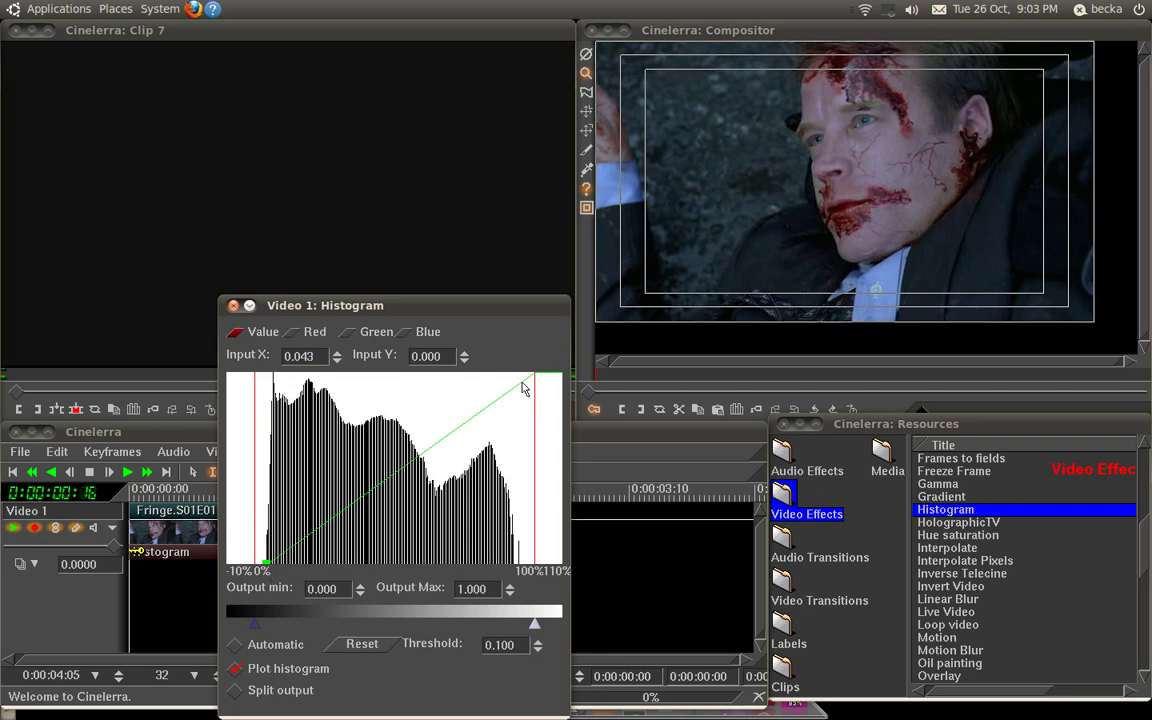
mouse_move(533, 374)
left_mouse_down()
mouse_move(518, 371)
mouse_move(521, 358)
left_mouse_up()
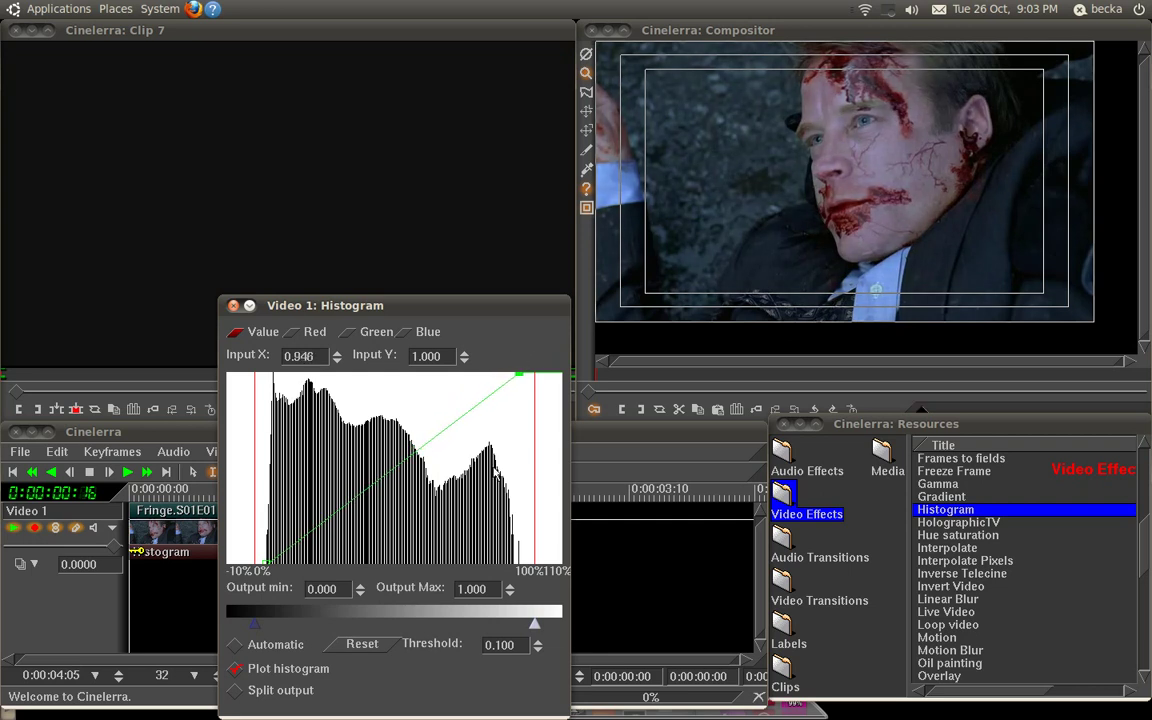
- Compare with Split output on and off, then add a Value midpoint near 0.43 / 0.48
left_click(267, 695)
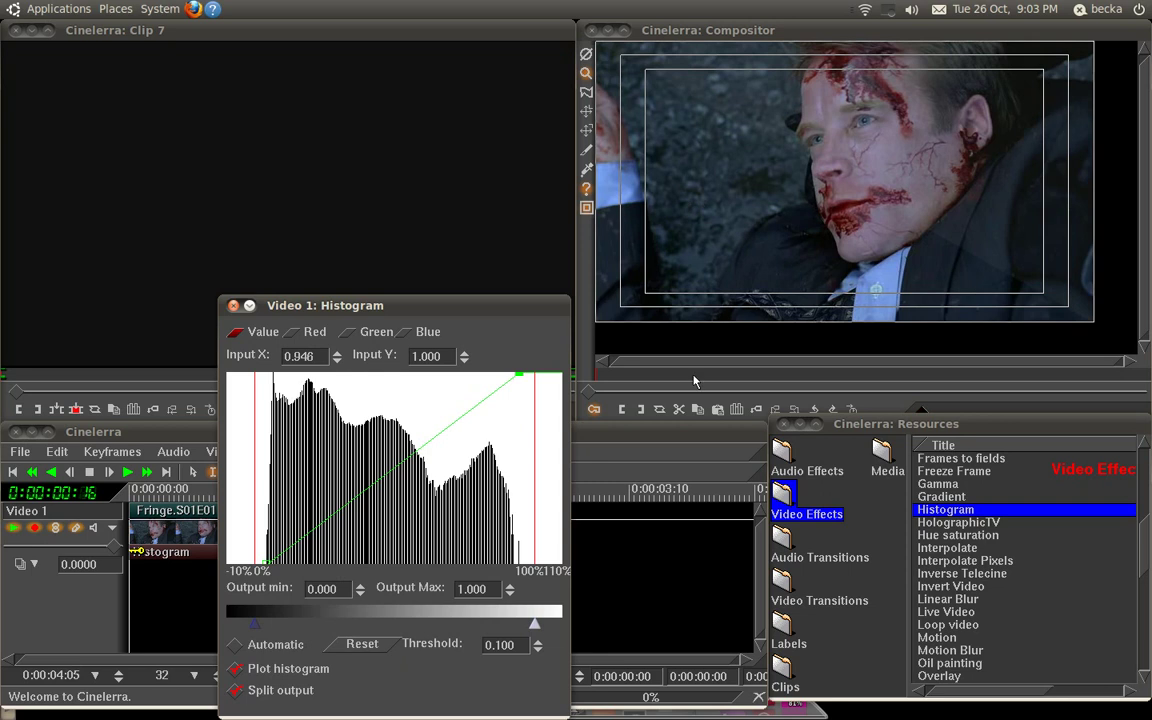
left_click(256, 693)
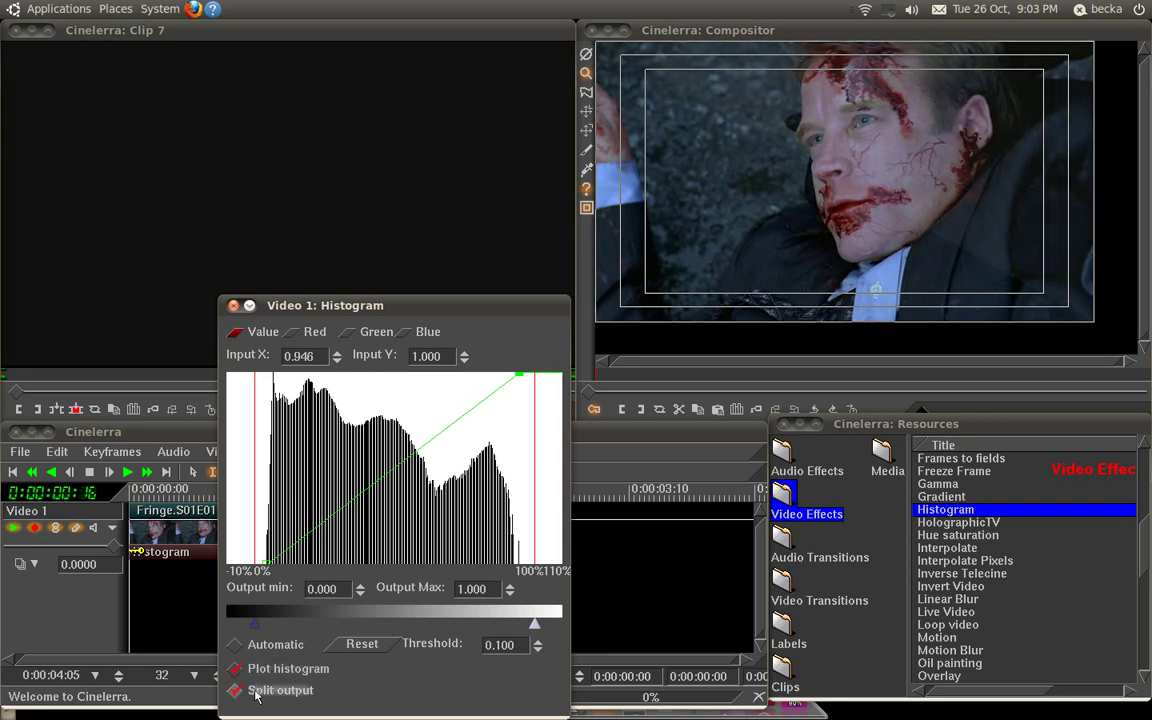
left_click(256, 693)
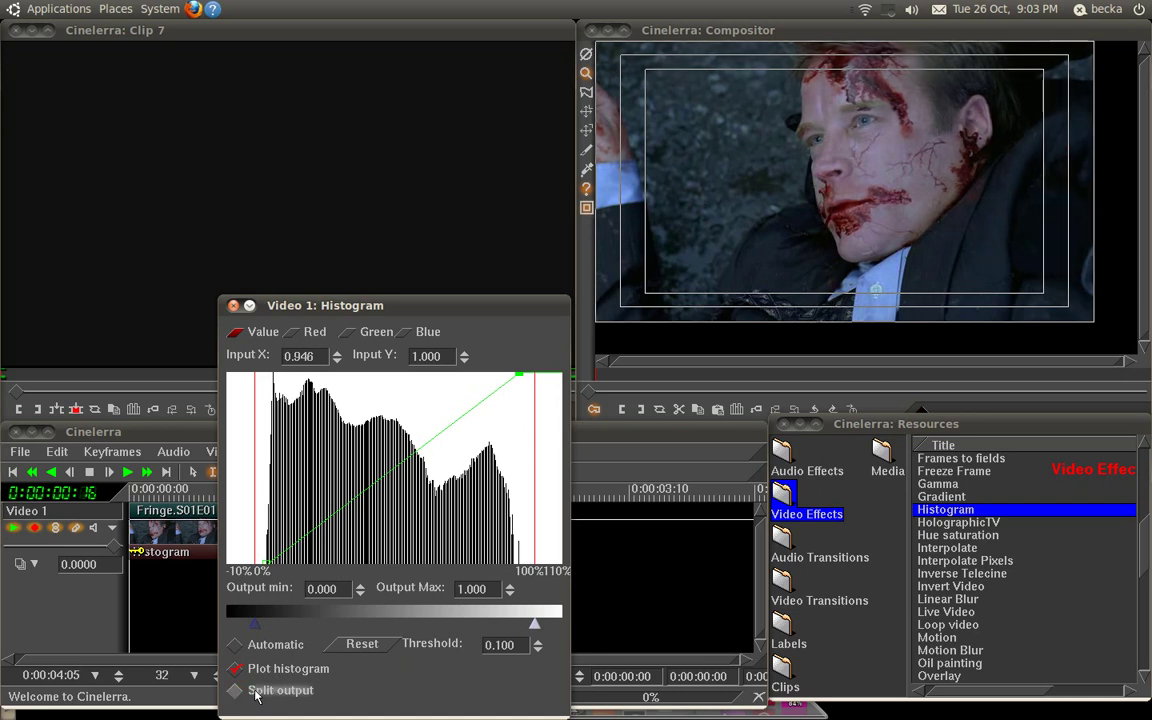
left_click(391, 471)
mouse_move(391, 471)
left_mouse_down()
mouse_move(401, 476)
mouse_move(363, 443)
mouse_move(430, 528)
mouse_move(365, 469)
mouse_move(385, 486)
left_mouse_up()
- Reset the Value curve: black point 0.049, white point about 0.9, midpoint 0.663 / 0.783
left_click(443, 430)
left_click_drag(445, 432, 441, 419)
left_click(338, 648)
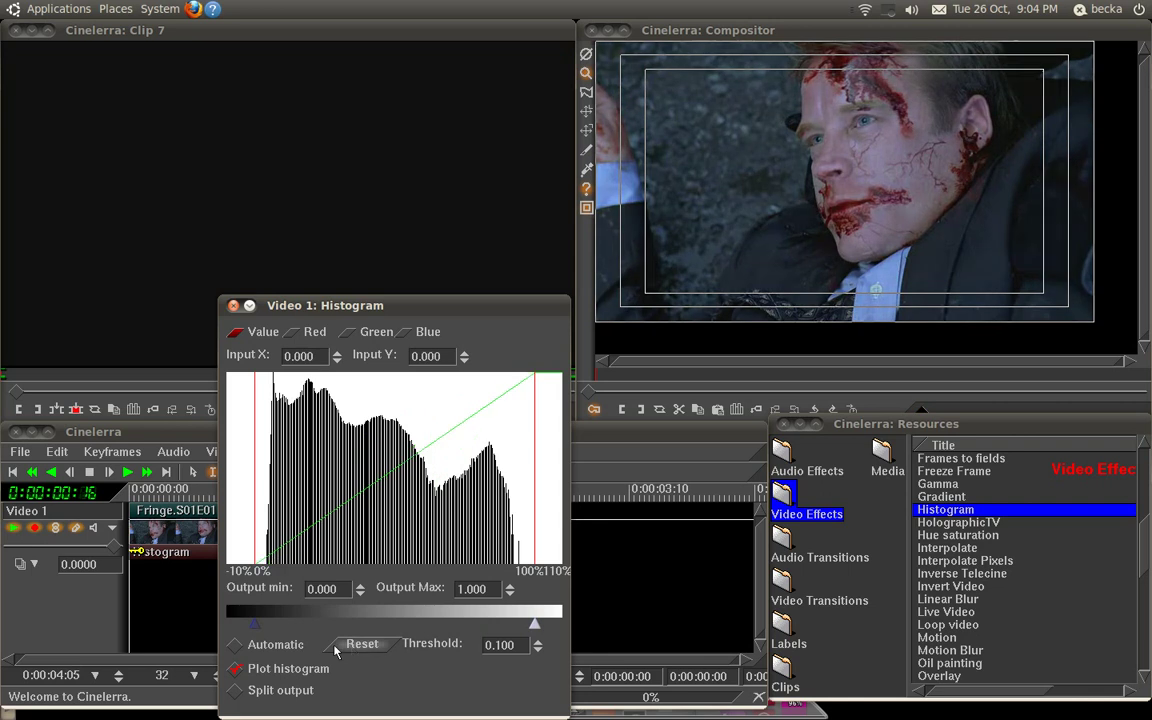
left_click_drag(256, 562, 268, 562)
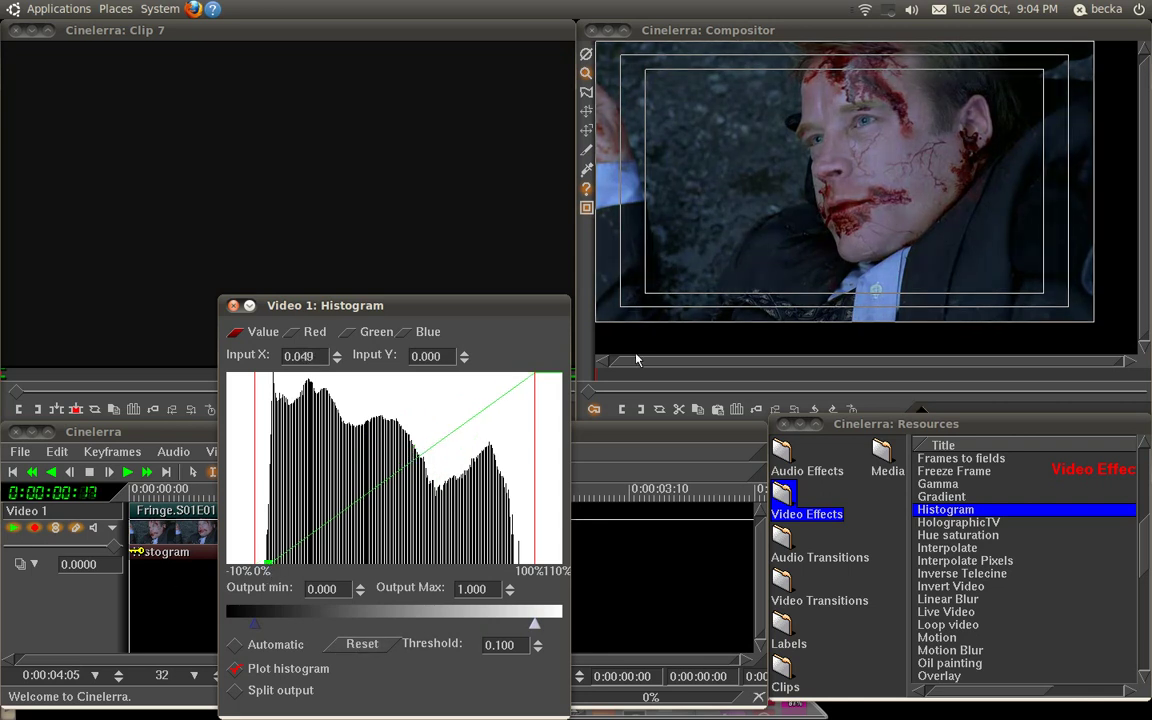
left_click_drag(534, 375, 508, 356)
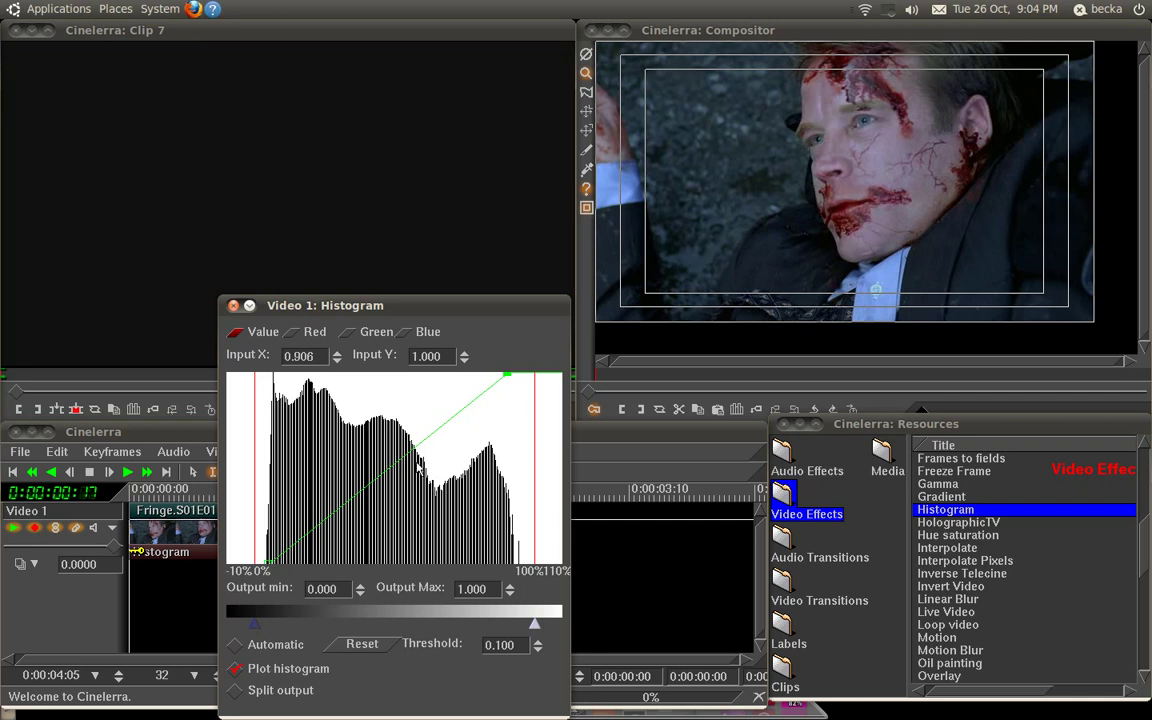
left_click(441, 421)
left_click_drag(441, 421, 441, 416)
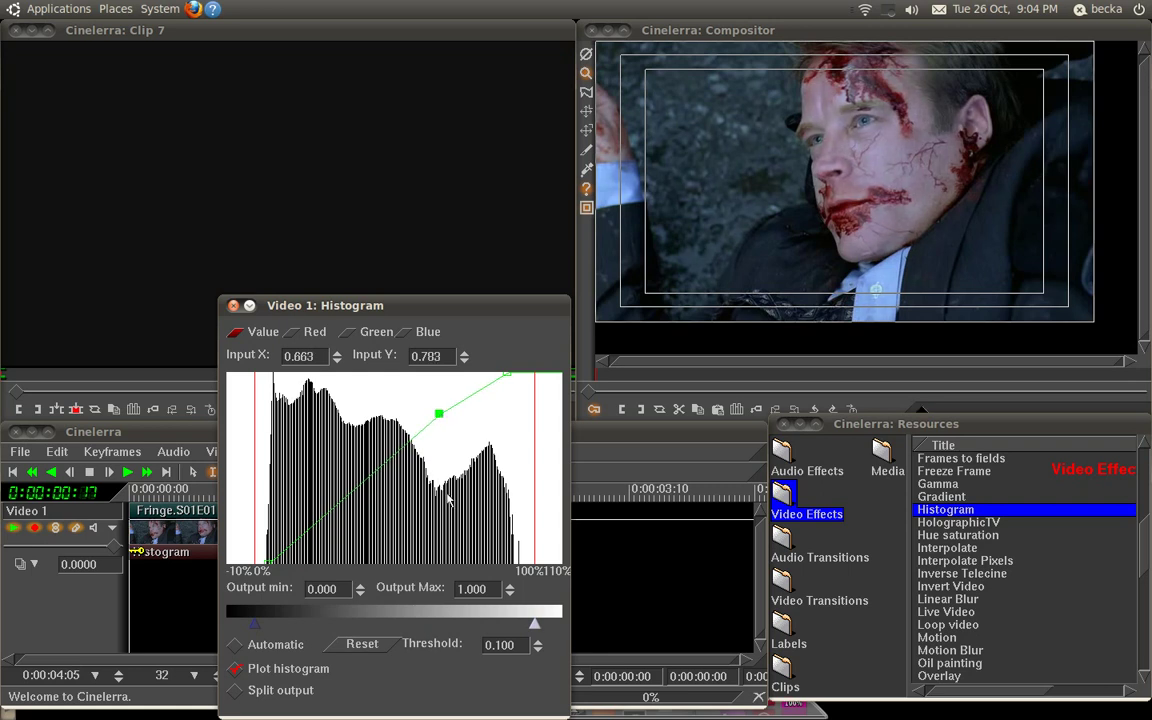
- On the Red channel, add an upper curve point and settle it near 0.840 / 0.821
left_click(291, 333)
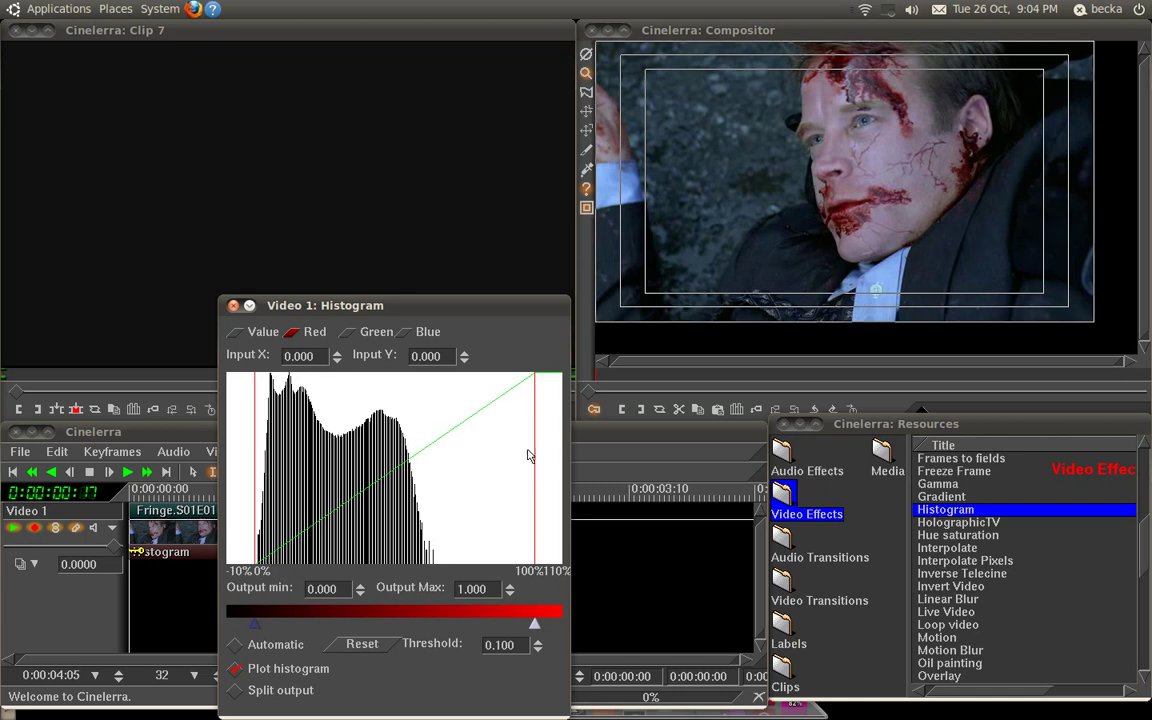
left_click(466, 420)
left_click_drag(466, 422, 476, 348)
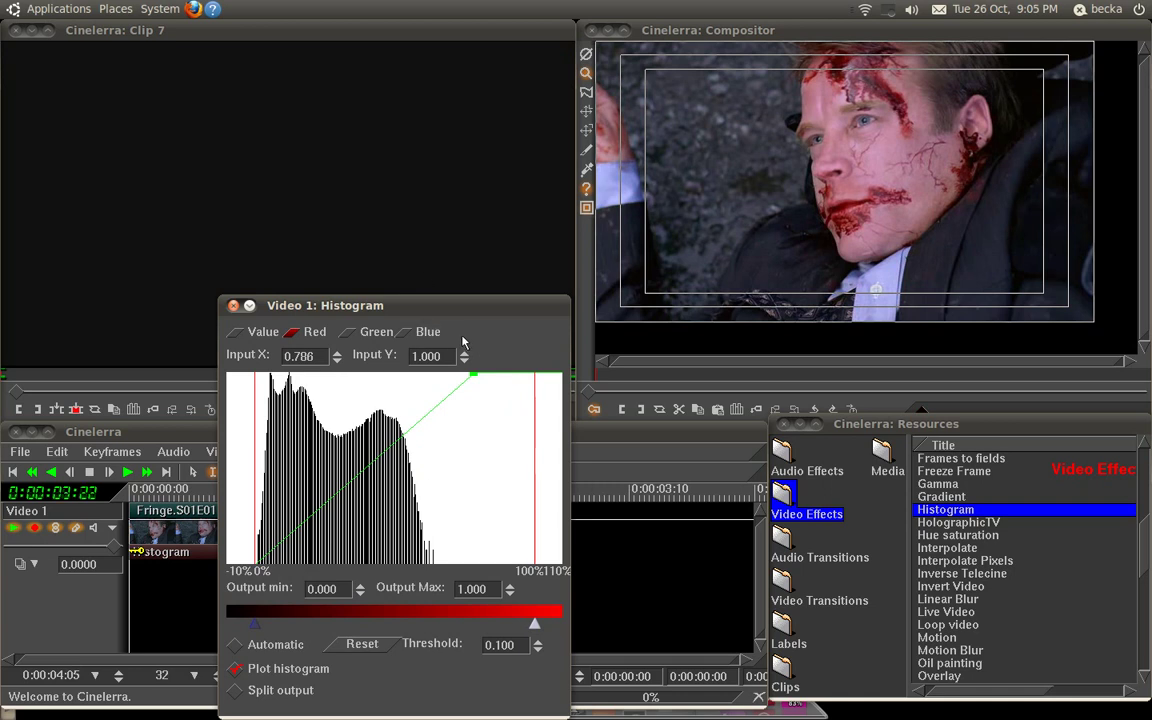
left_click_drag(476, 381, 490, 414)
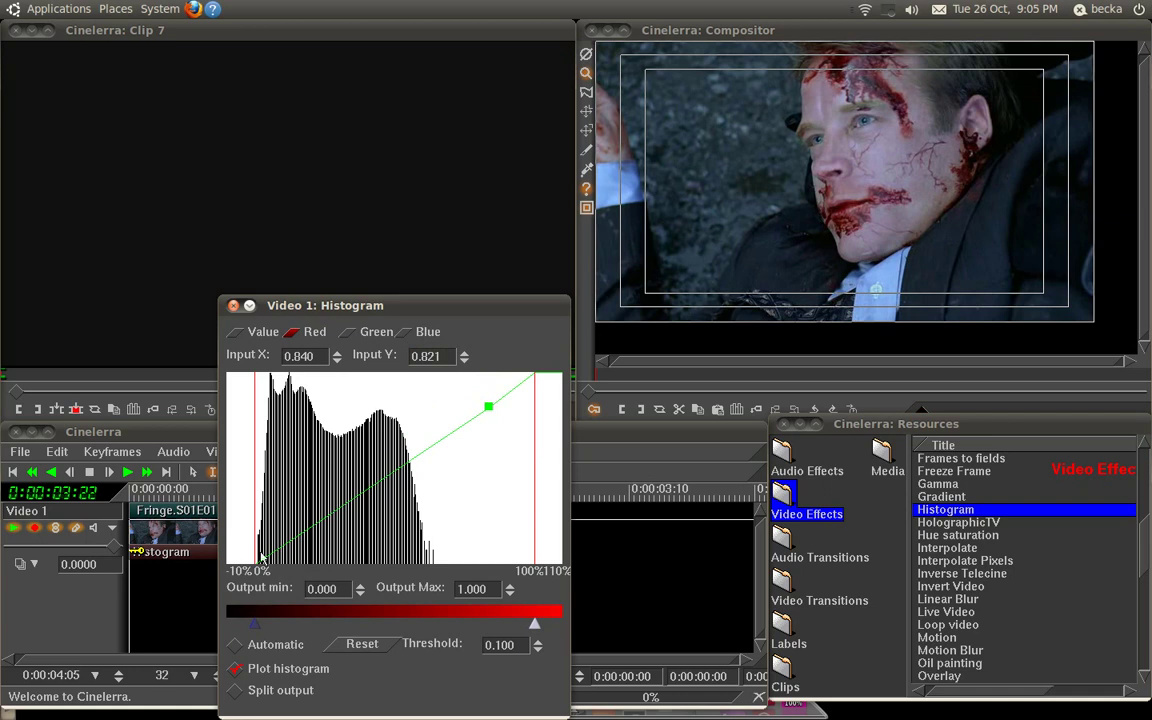
- Add a red shadow point and a midtone point near 0.466 / 0.521, then show Blue
left_click_drag(290, 541, 308, 583)
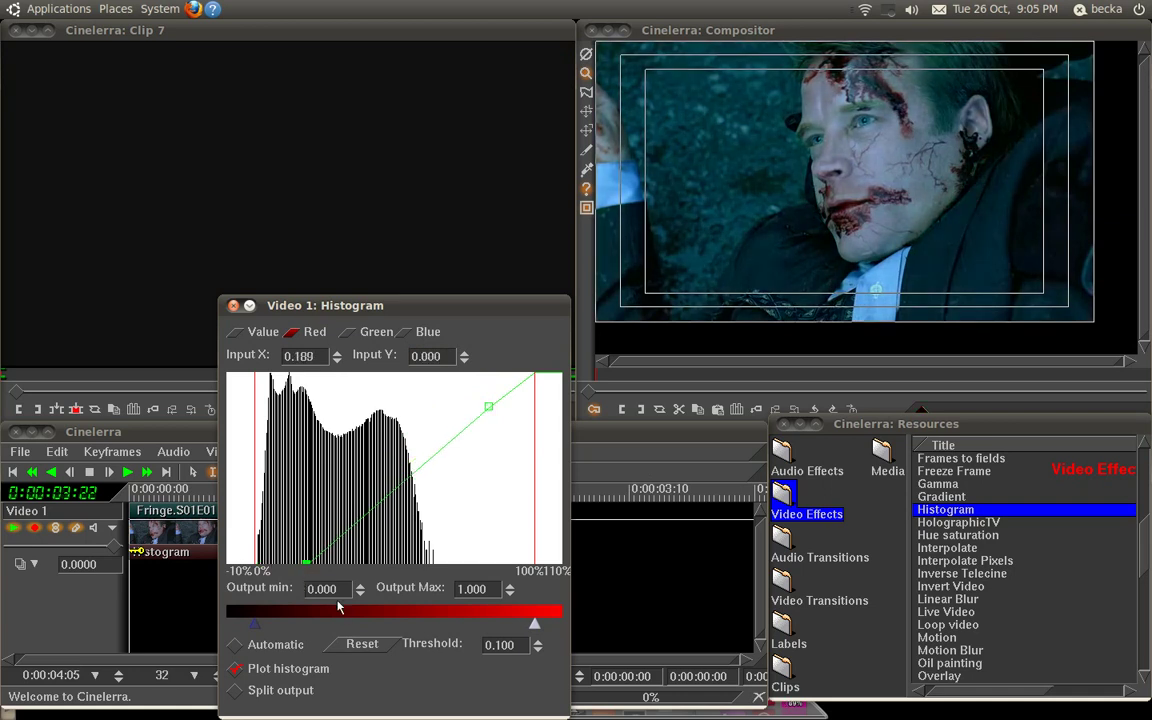
left_click_drag(305, 561, 254, 566)
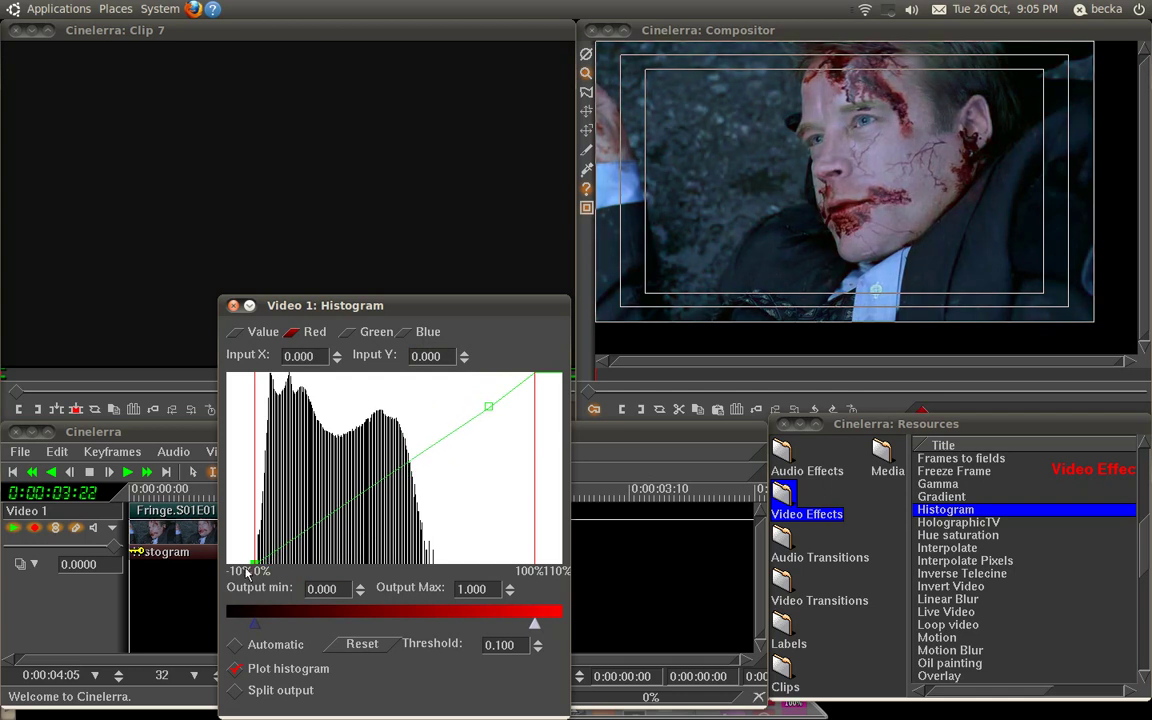
left_click(386, 466)
left_click_drag(388, 471, 387, 470)
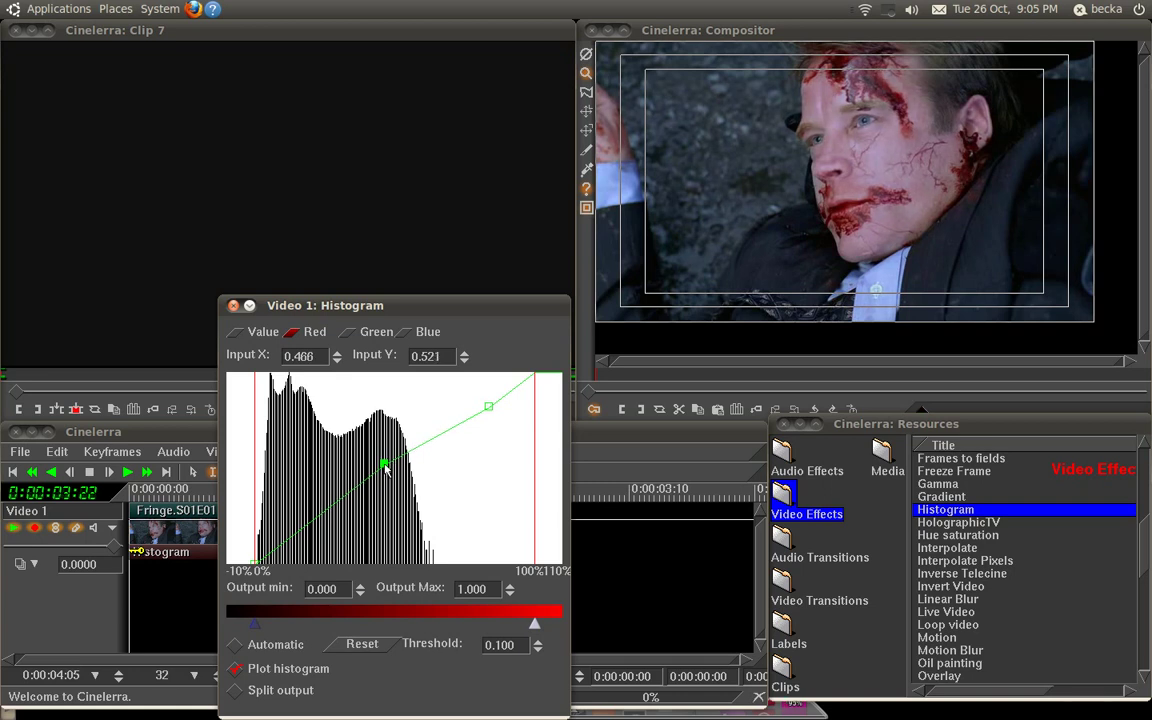
left_click(407, 332)
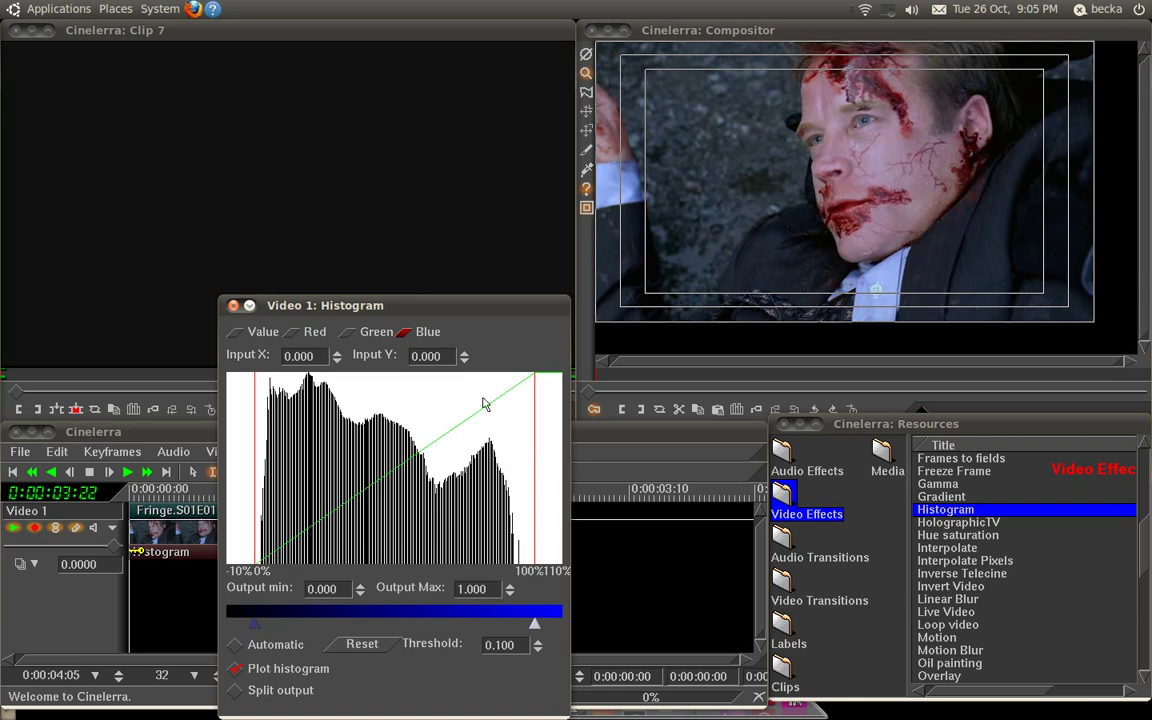
- Nudge the Value curve's white point right to 0.897, then show the Red curve again
left_click(236, 331)
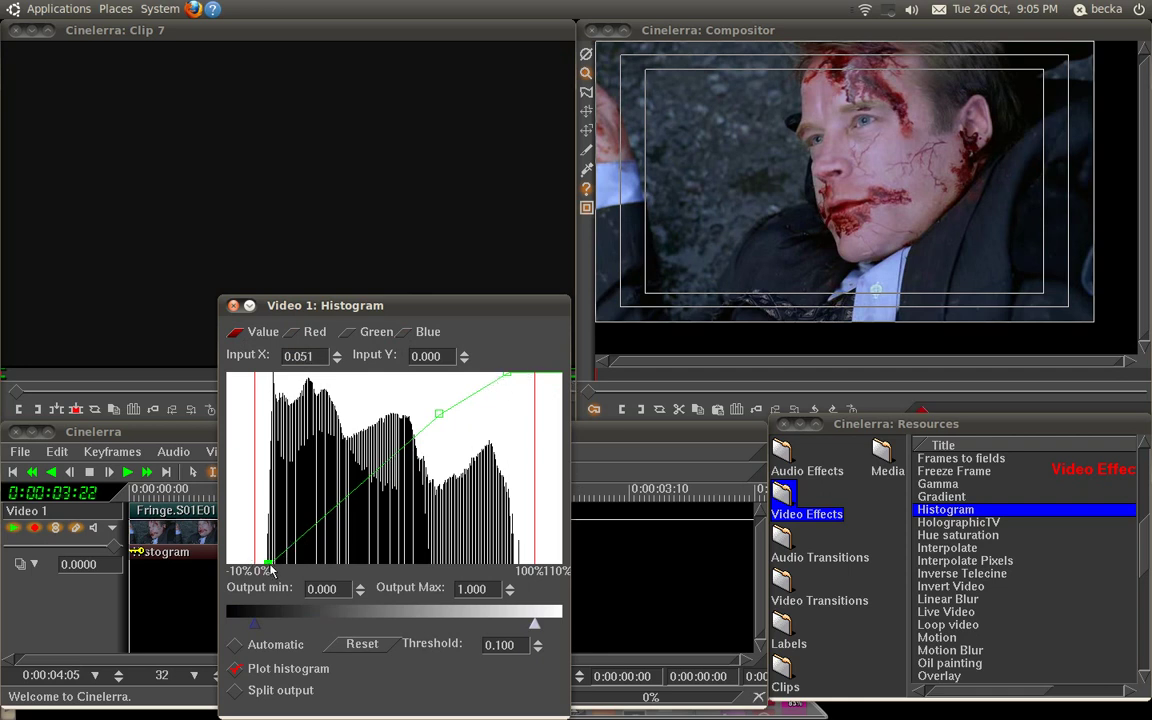
left_click(505, 374)
left_click_drag(507, 374, 531, 373)
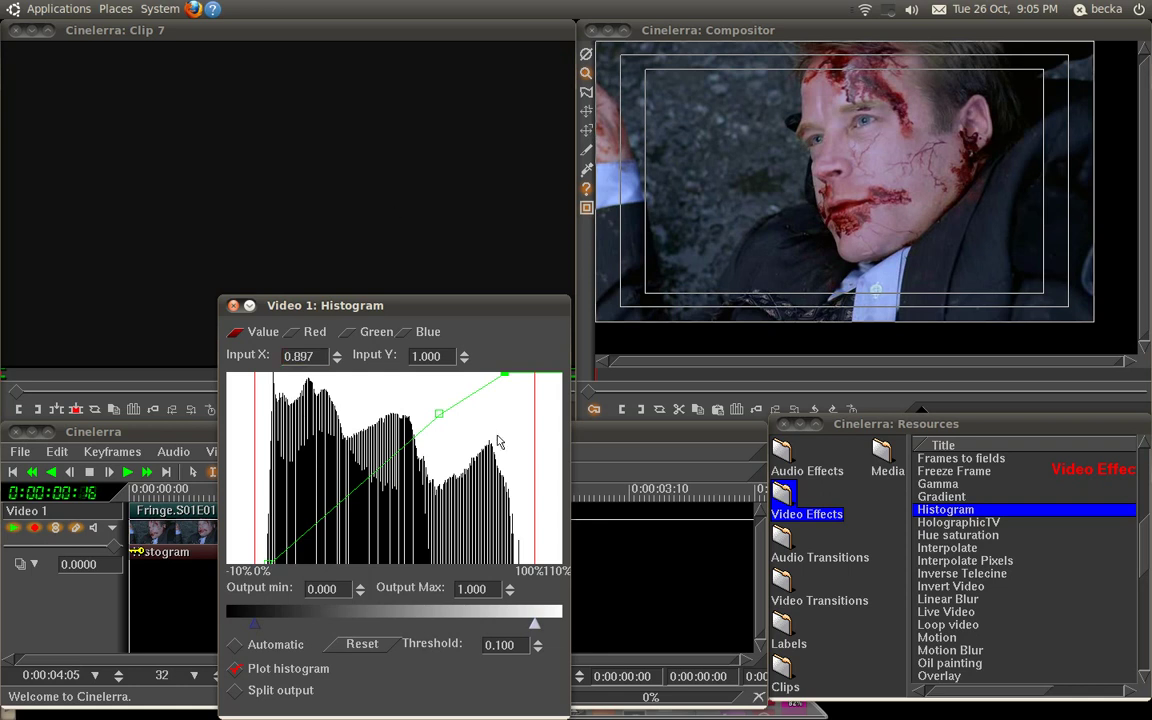
left_click(309, 331)
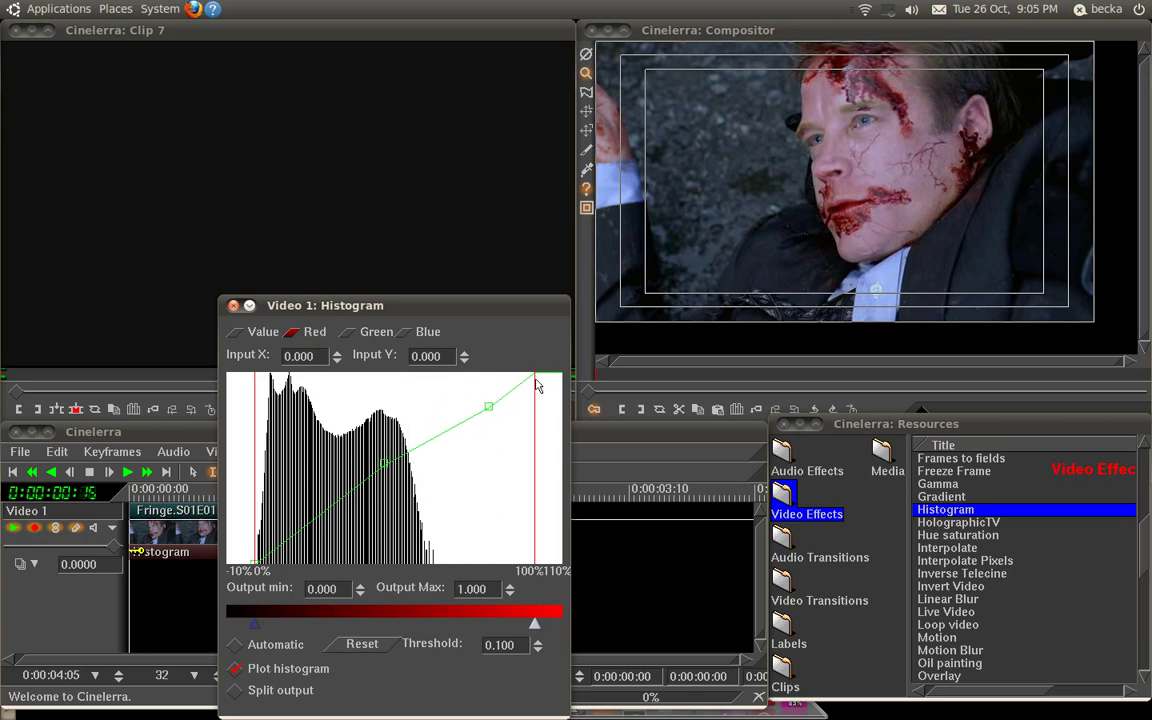
- Move the red upper point to about 0.914 / 0.825 and add a shadow point at 0.049 / 0.046
left_click(489, 409)
mouse_move(491, 412)
left_mouse_down()
mouse_move(471, 389)
mouse_move(477, 399)
left_mouse_up()
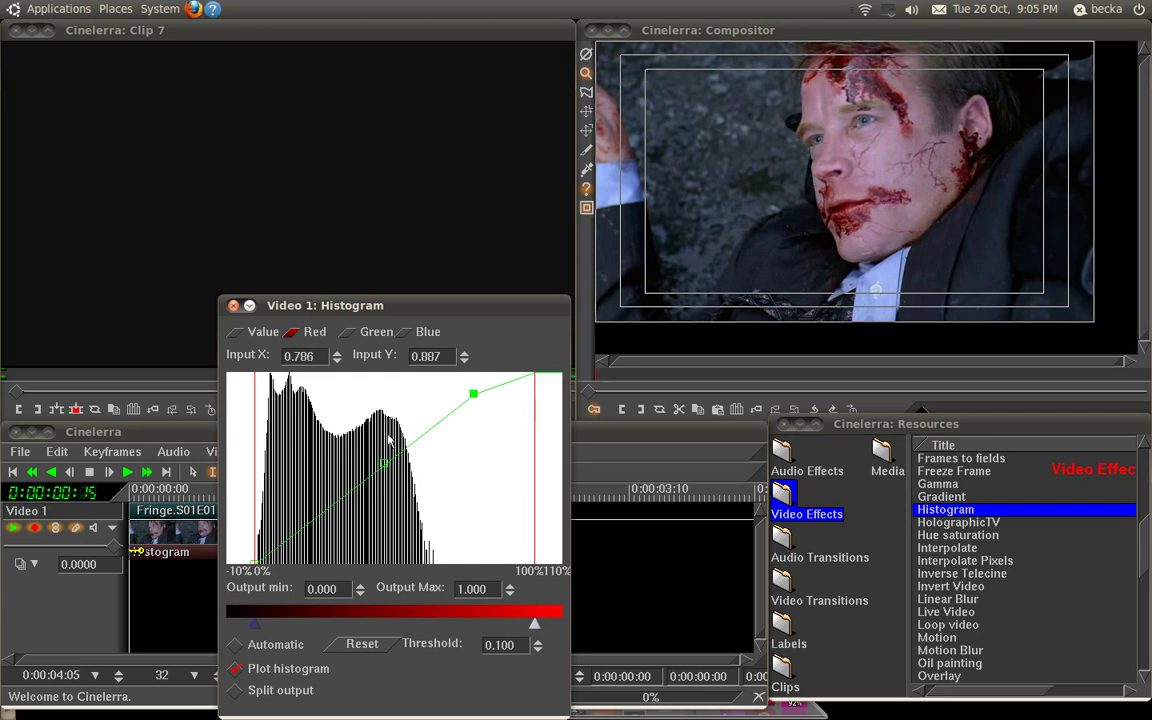
left_click_drag(474, 398, 509, 410)
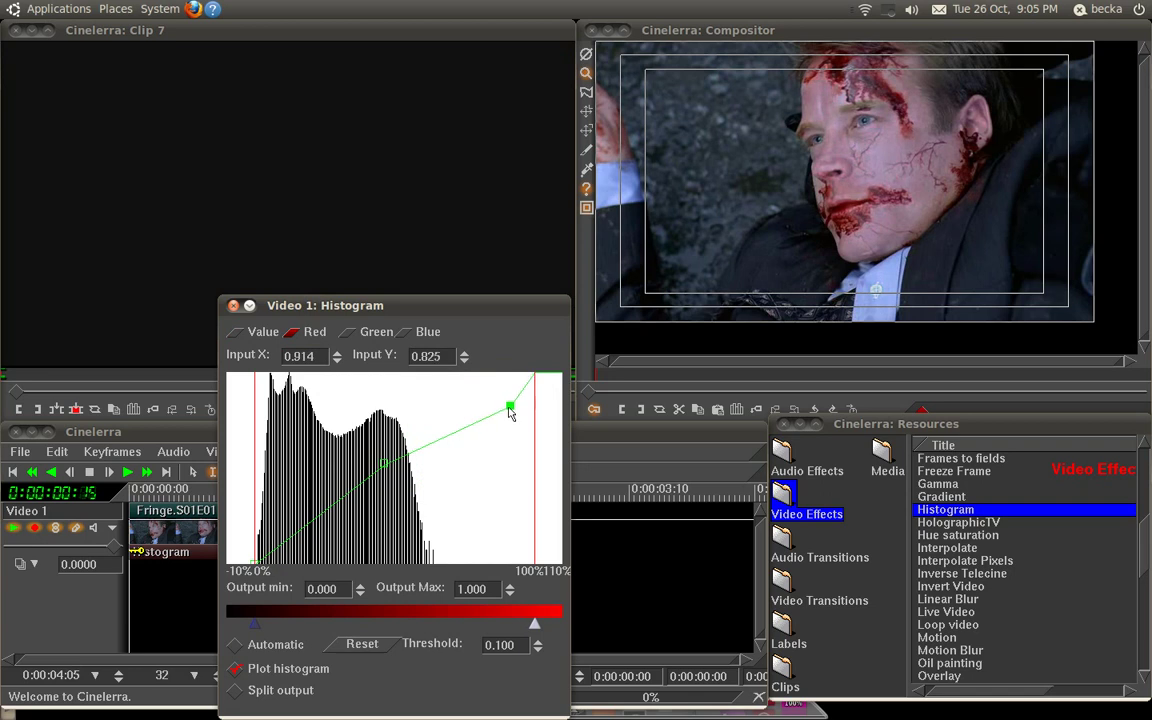
left_click_drag(271, 489, 328, 580)
left_click_drag(296, 523, 270, 556)
- Reset the curves, stretch Value between 0.063 and 0.863, and lift red midtones to 0.463 / 0.538
left_click(362, 644)
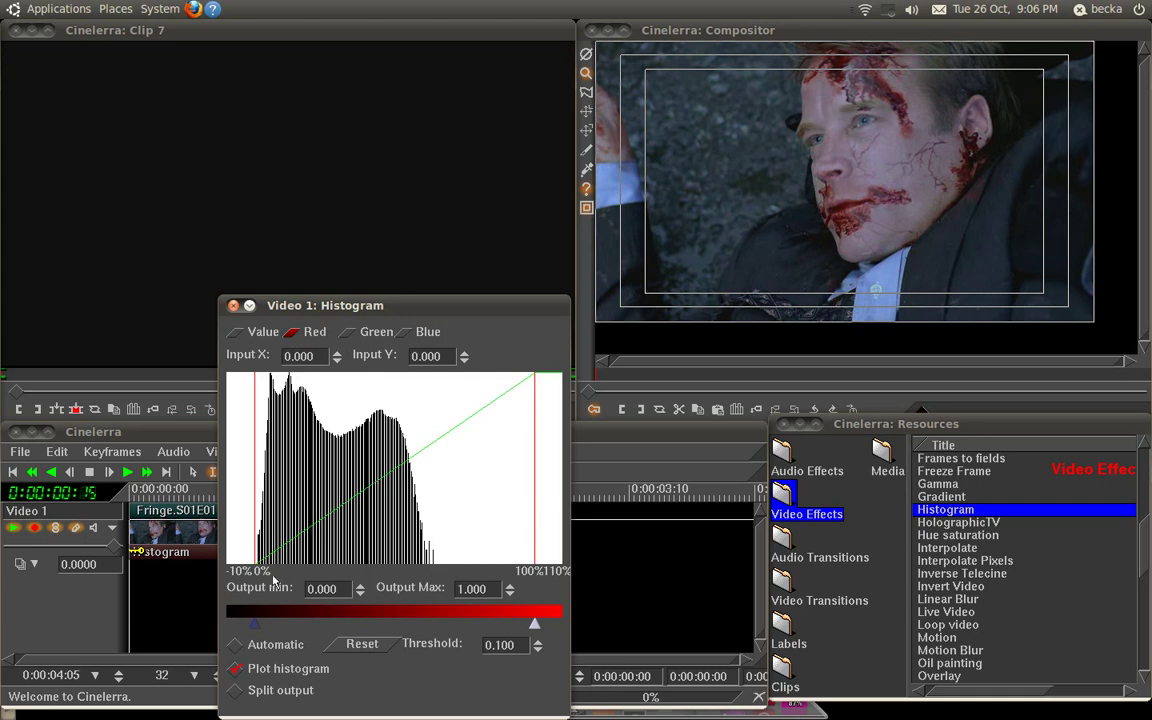
left_click(236, 331)
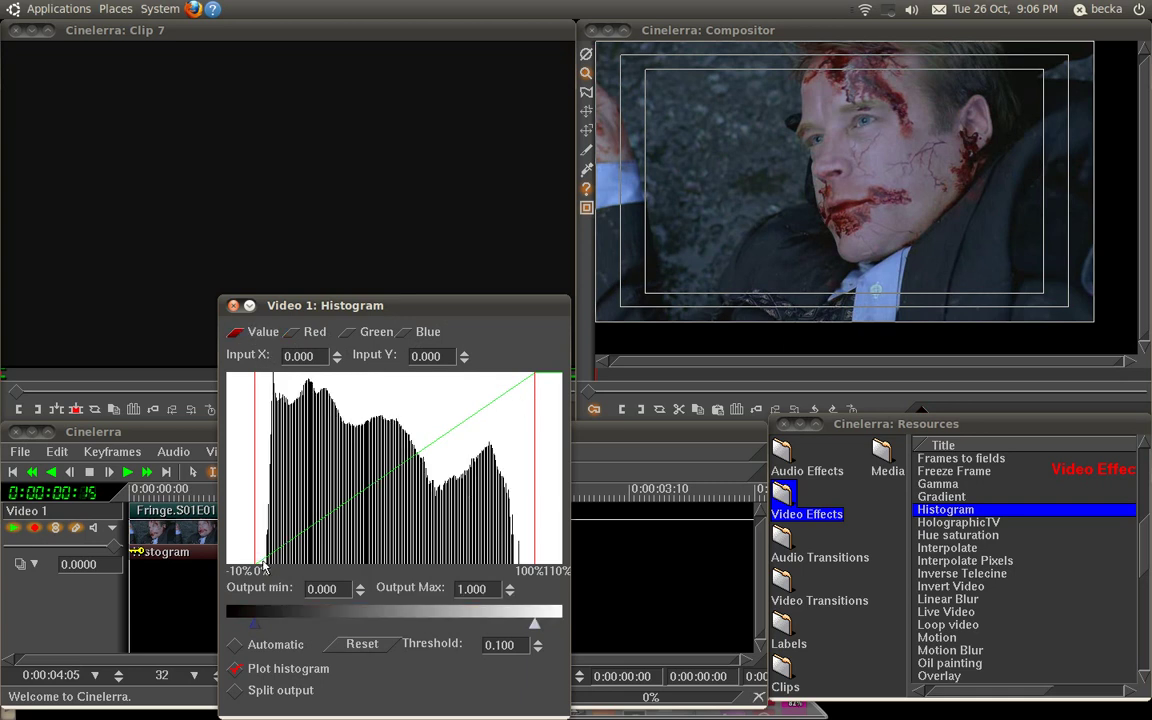
left_click_drag(263, 567, 271, 565)
left_click_drag(534, 375, 498, 373)
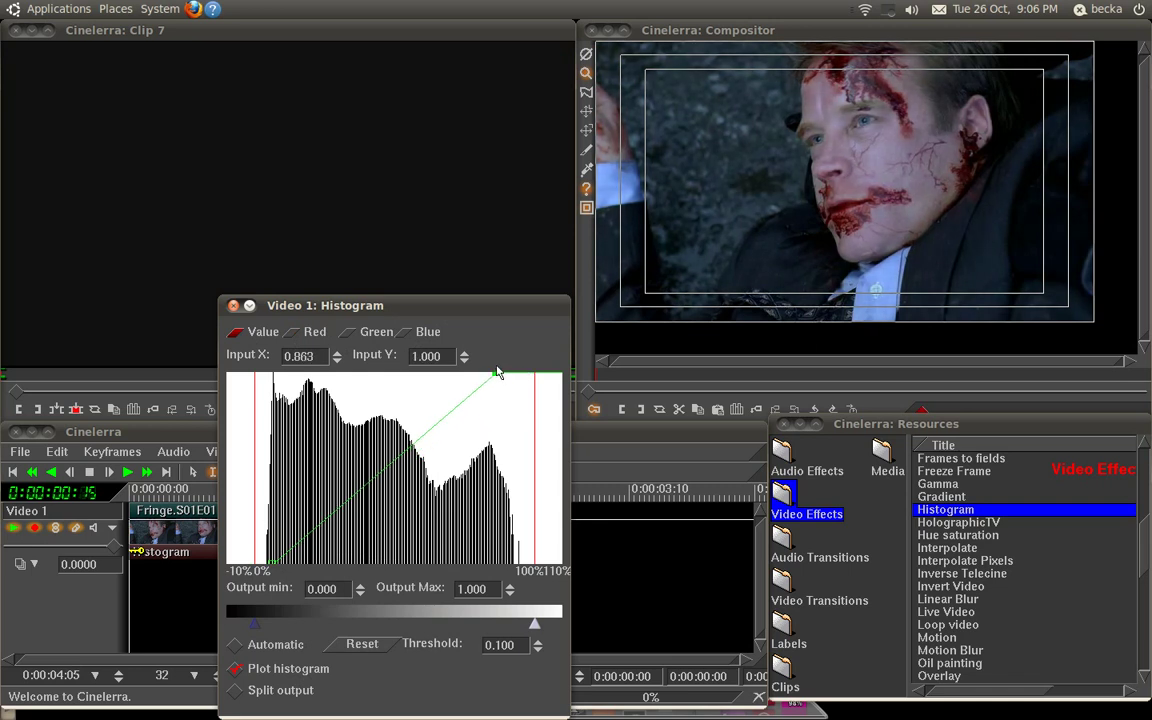
left_click(290, 331)
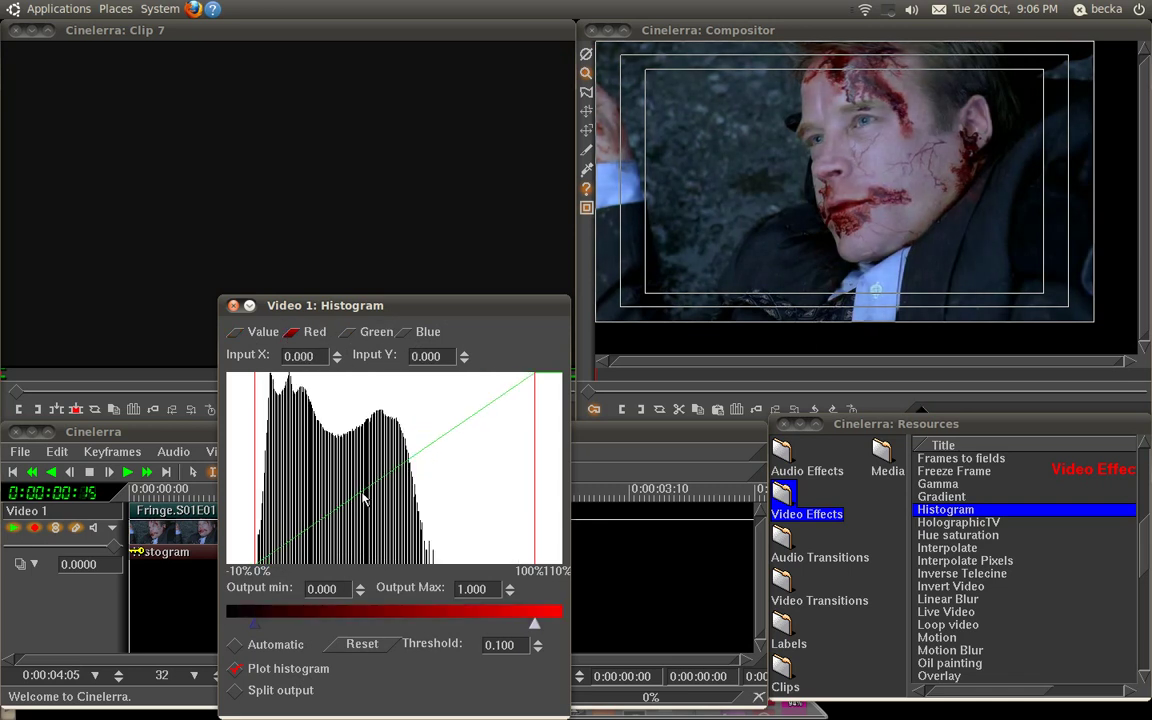
left_click_drag(391, 477, 384, 461)
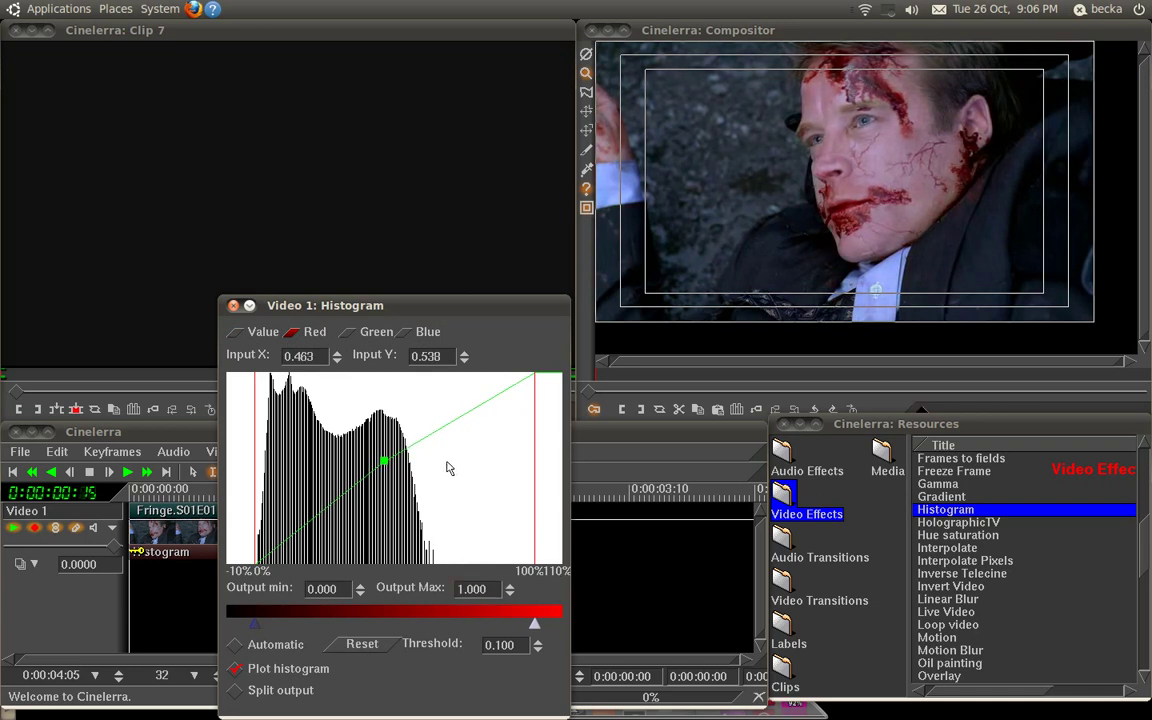
- Close the Histogram settings and move playback to about 0:00:01:03 in the Fringe clip
left_click(233, 305)
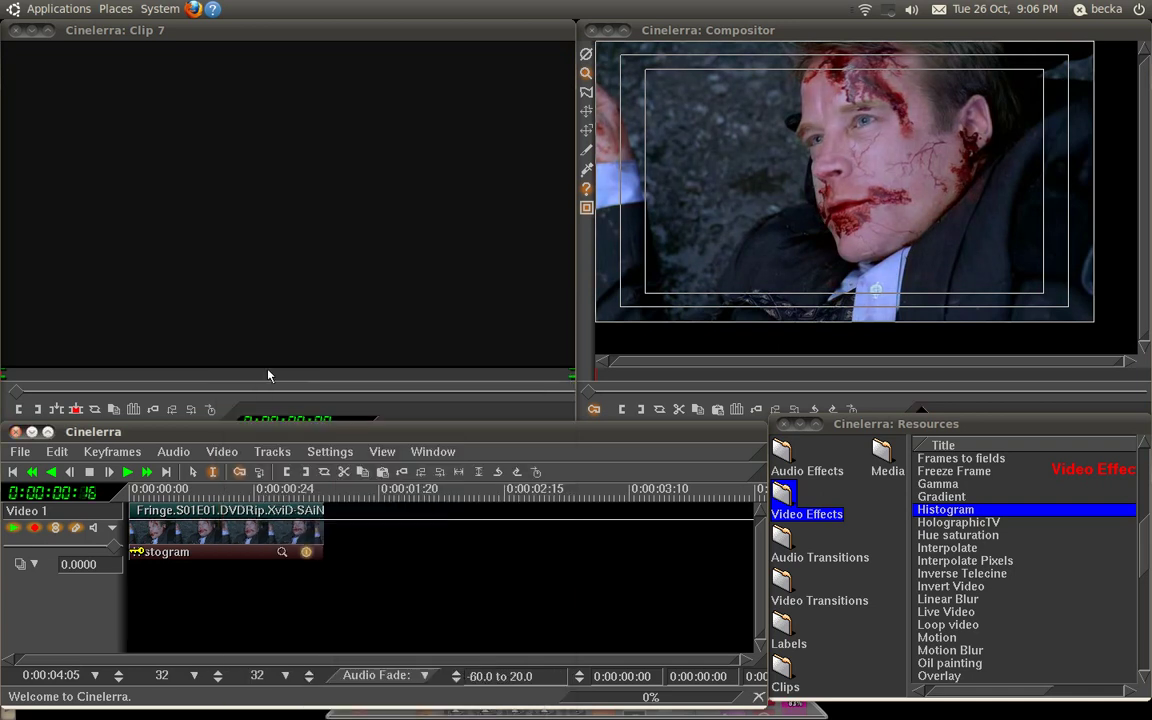
left_click(278, 552)
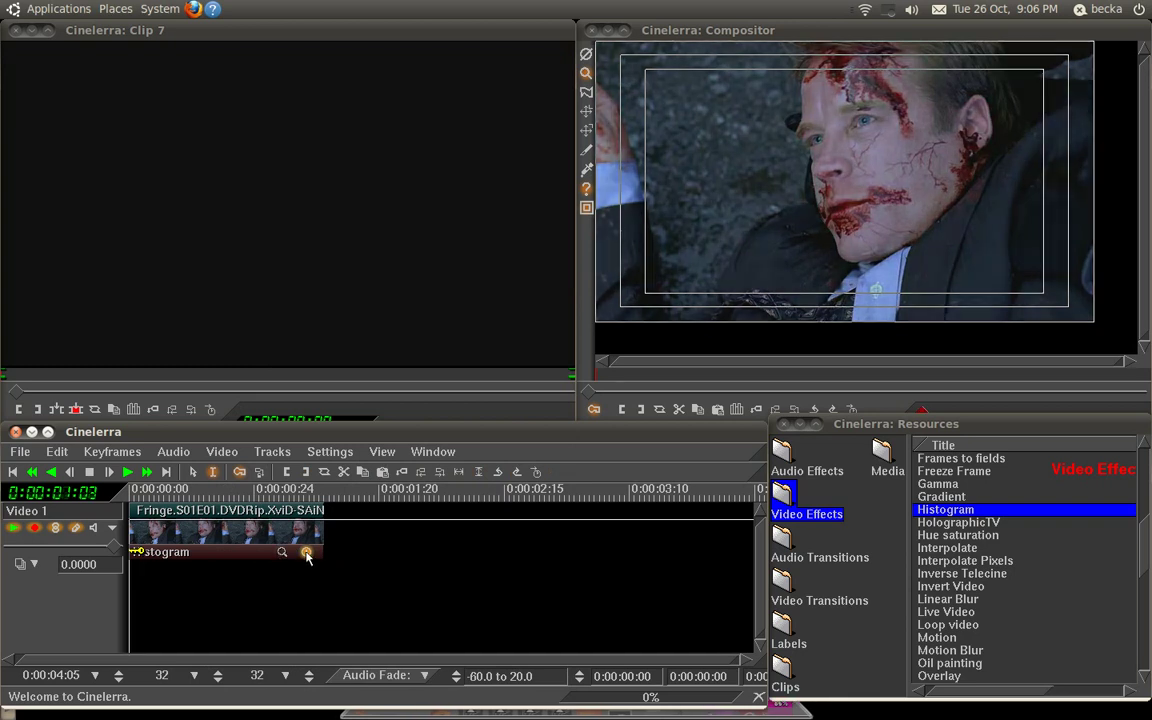